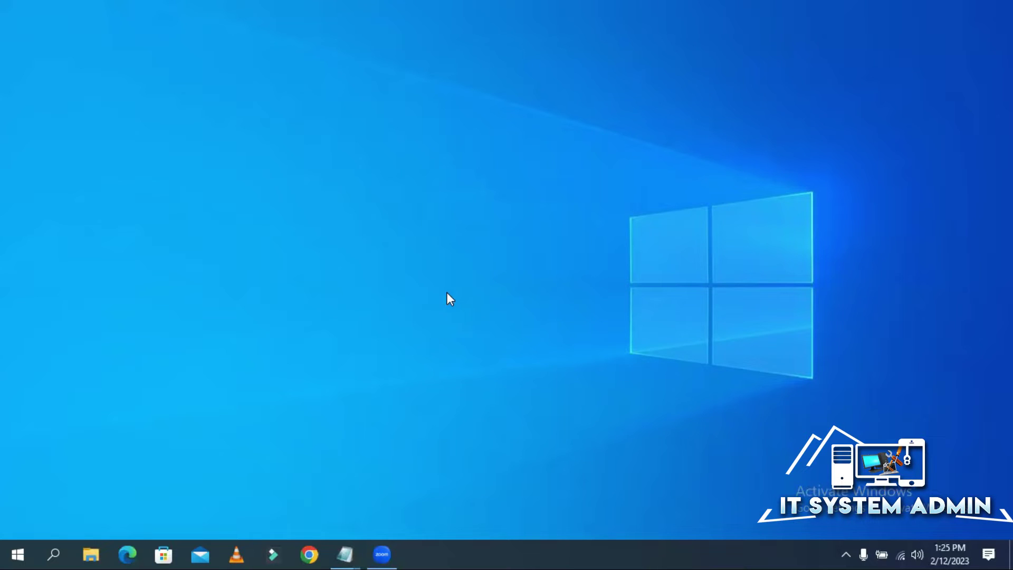
- Launch Chrome and search Google for 'newspaper', getting Bangladeshi newspaper sites
left_click(309, 554)
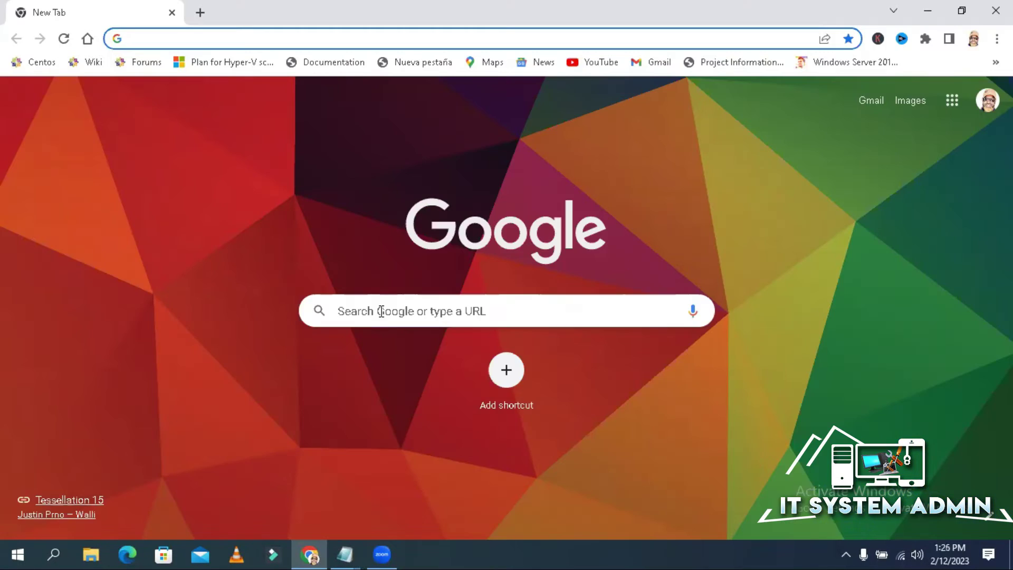
left_click(381, 311)
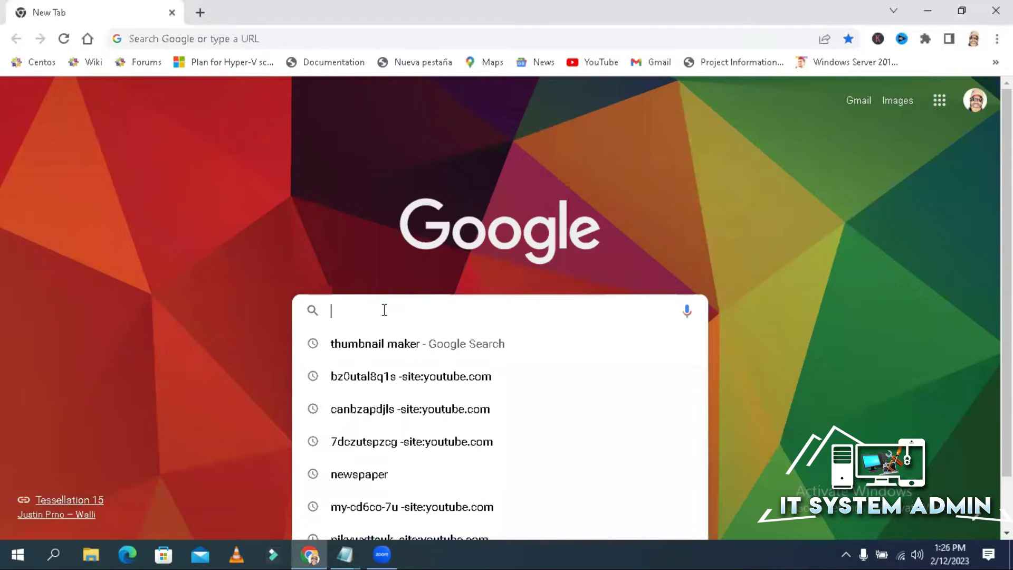
type("news")
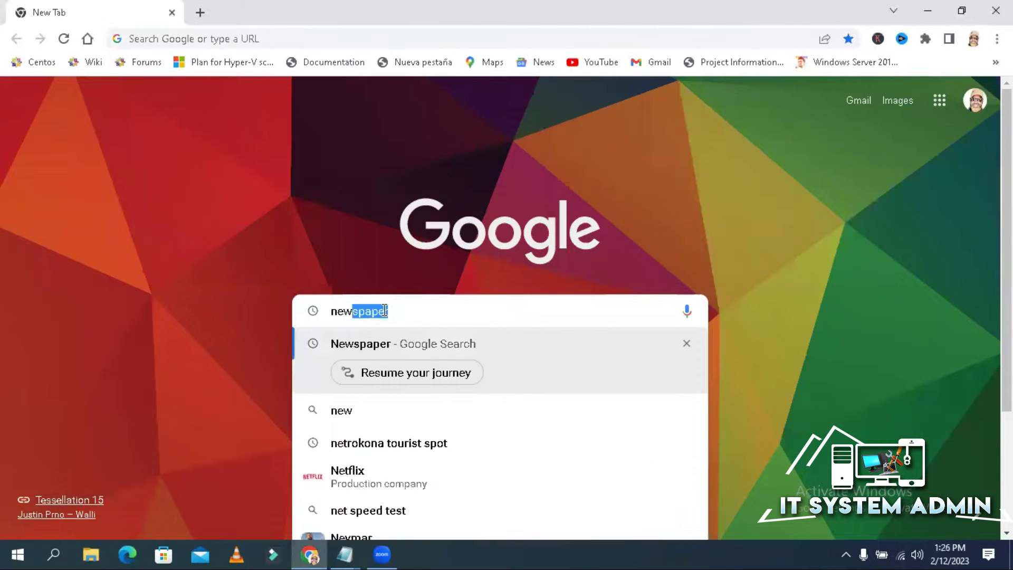
type("paper")
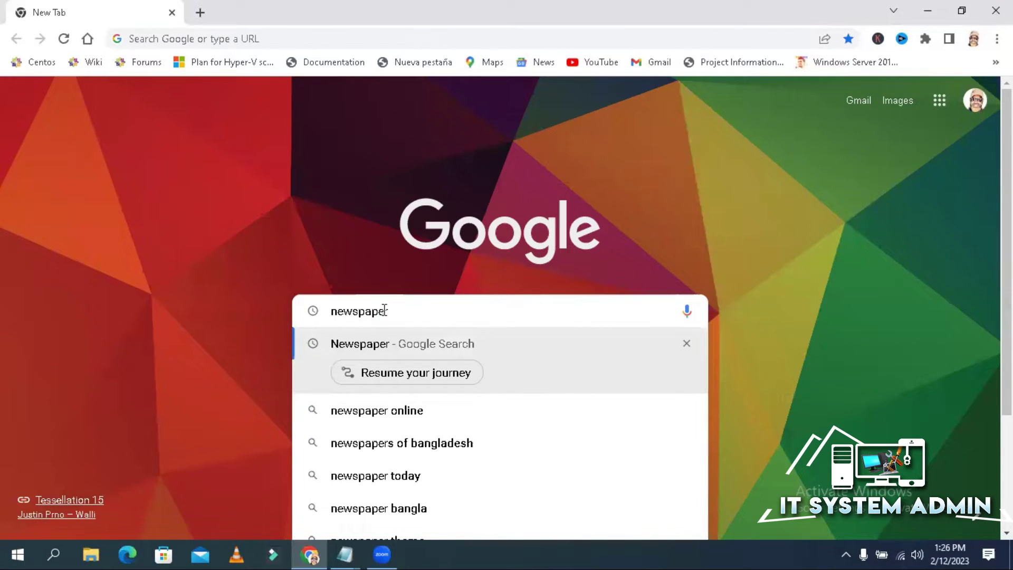
key("Return")
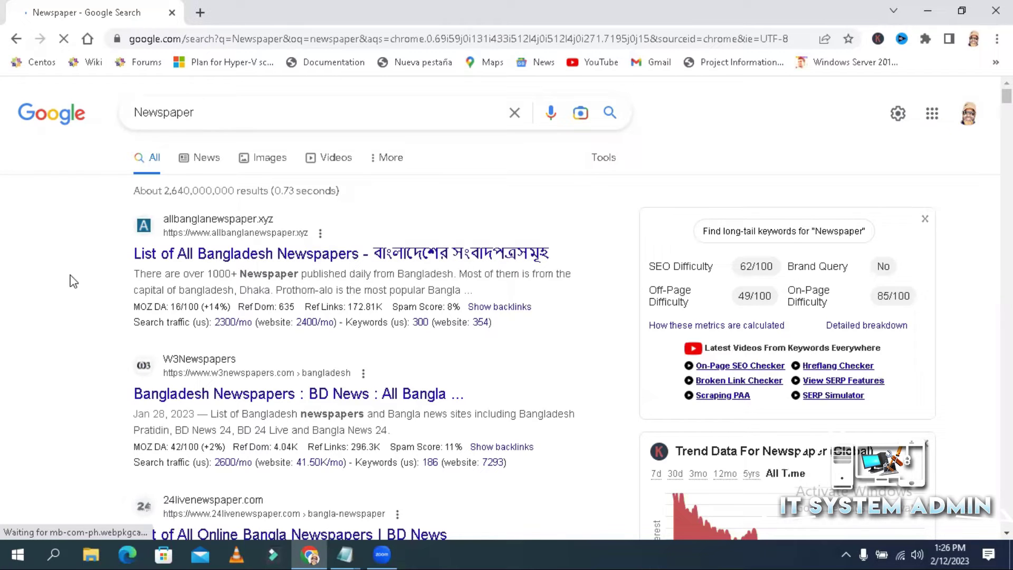
scroll(75, 274, "down", 1)
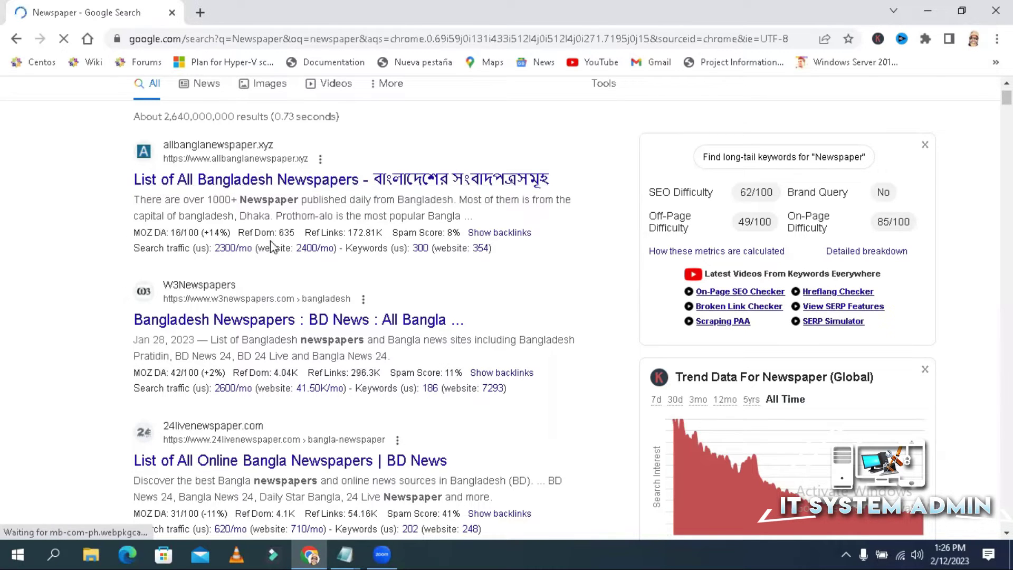
scroll(271, 247, "down", 3)
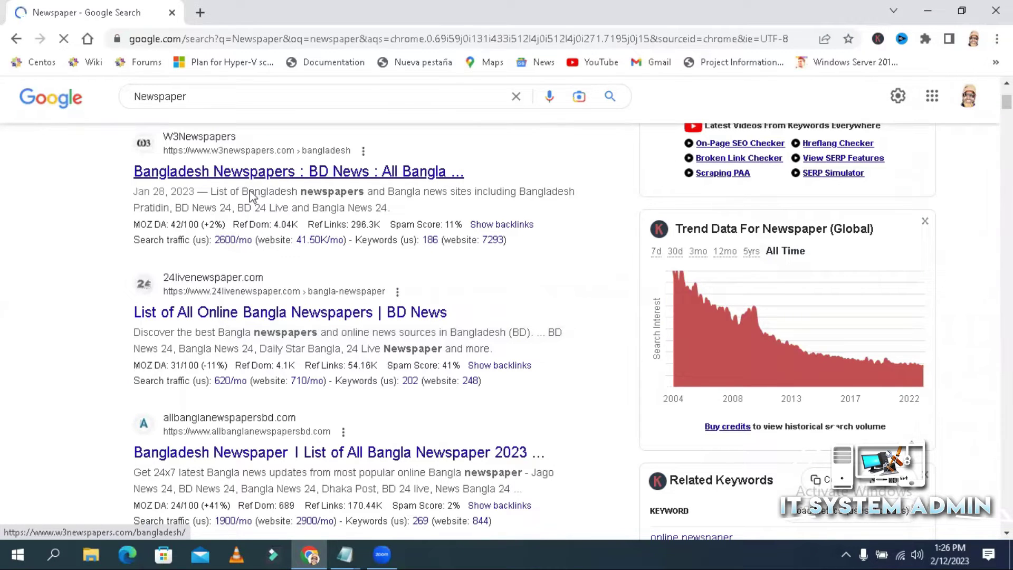
scroll(142, 287, "down", 1)
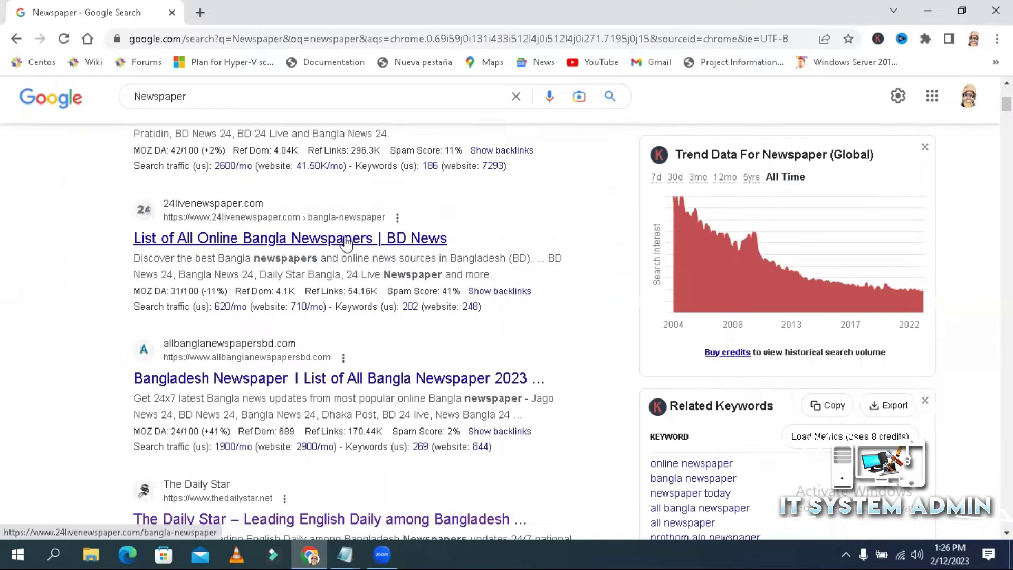
scroll(126, 272, "down", 1)
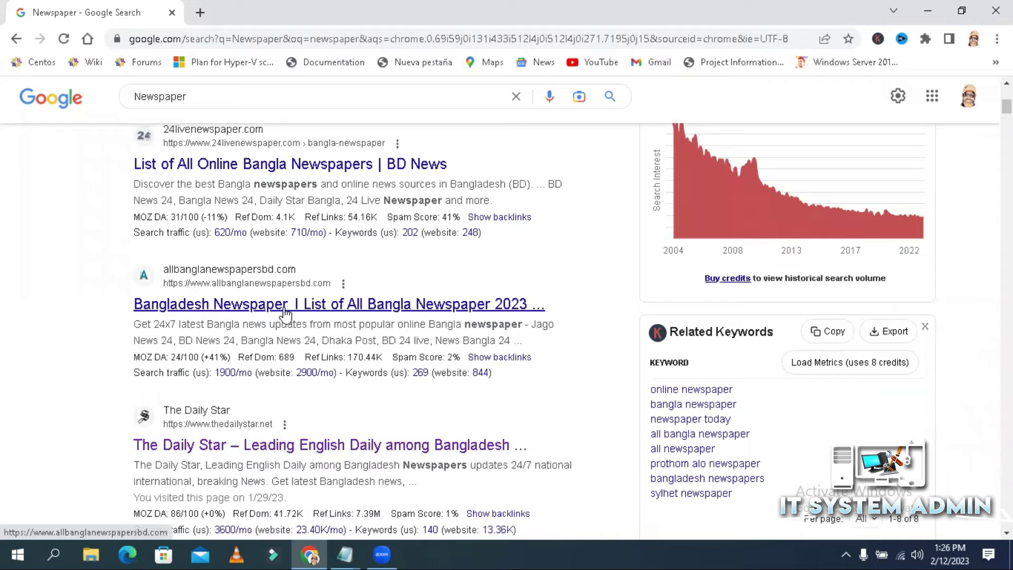
scroll(74, 342, "down", 2)
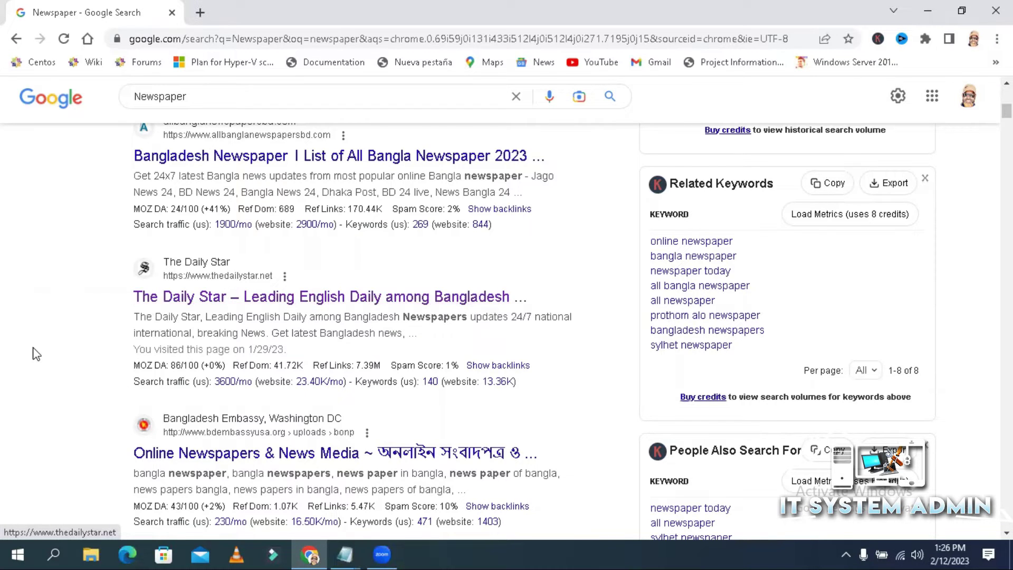
scroll(36, 354, "down", 3)
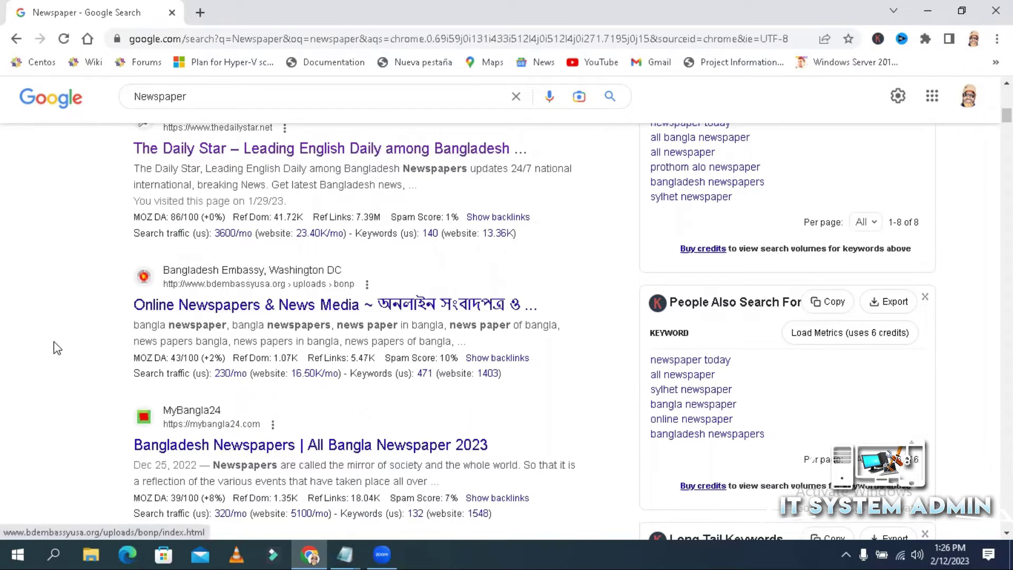
scroll(55, 345, "down", 3)
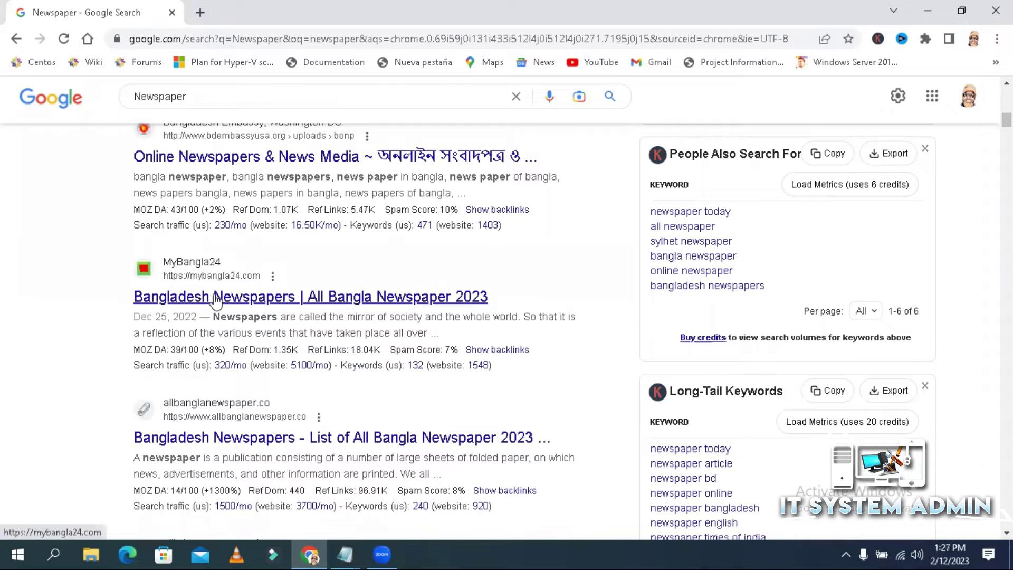
scroll(107, 314, "down", 2)
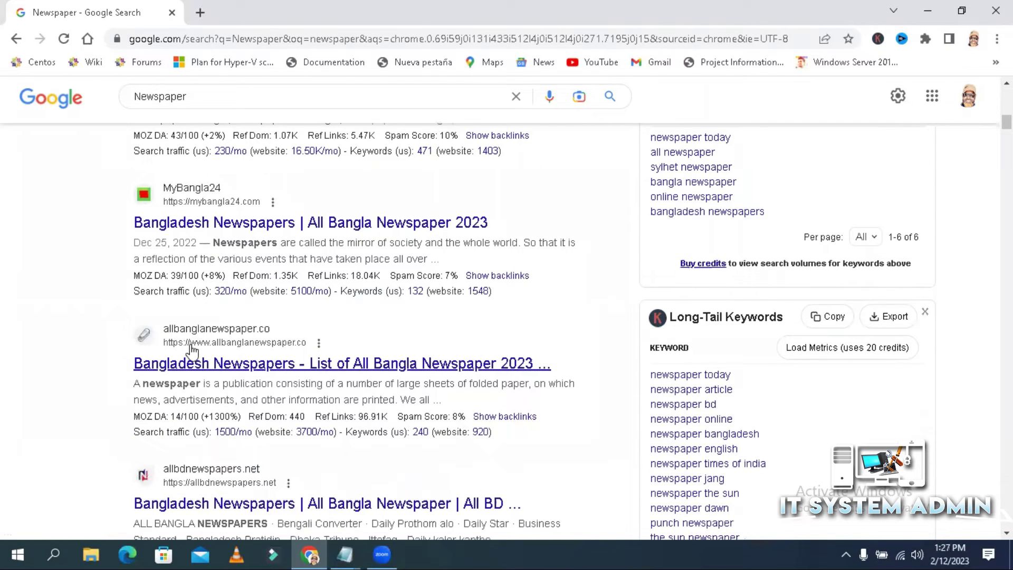
scroll(192, 350, "down", 10)
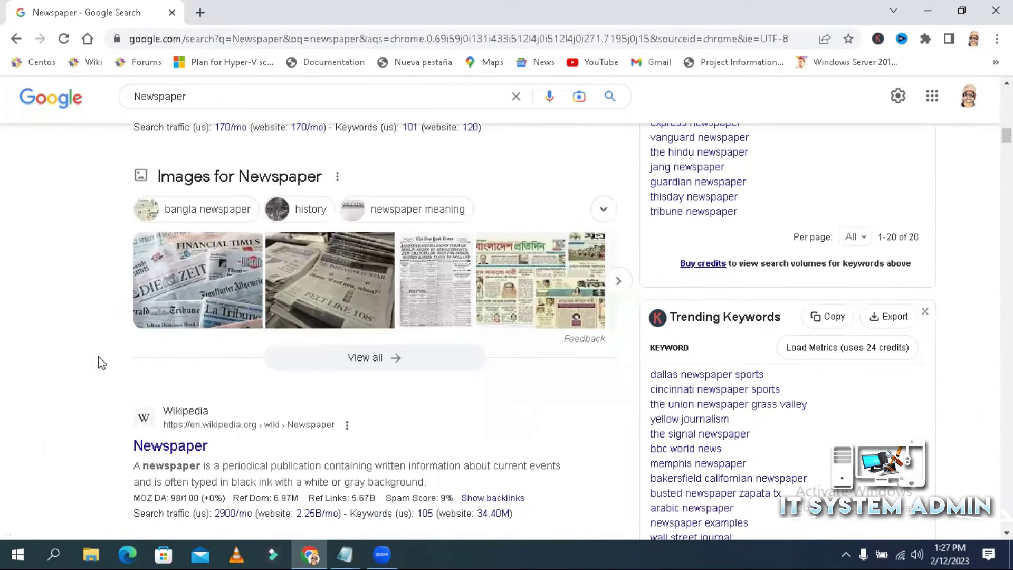
scroll(98, 356, "down", 8)
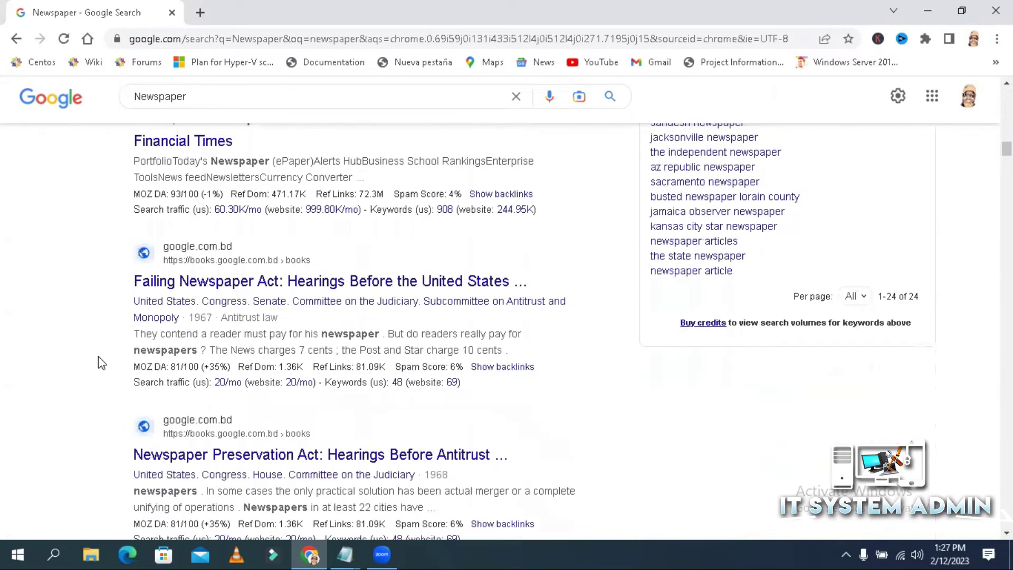
scroll(98, 356, "up", 20)
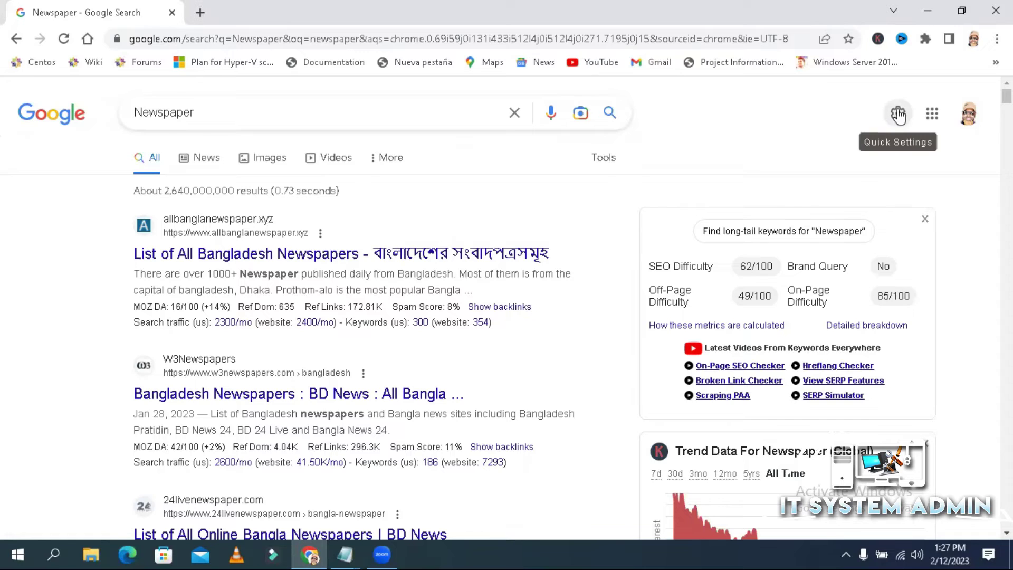
- Open the full Search Settings page at Region Settings, where Bangladesh is the current region
left_click(897, 114)
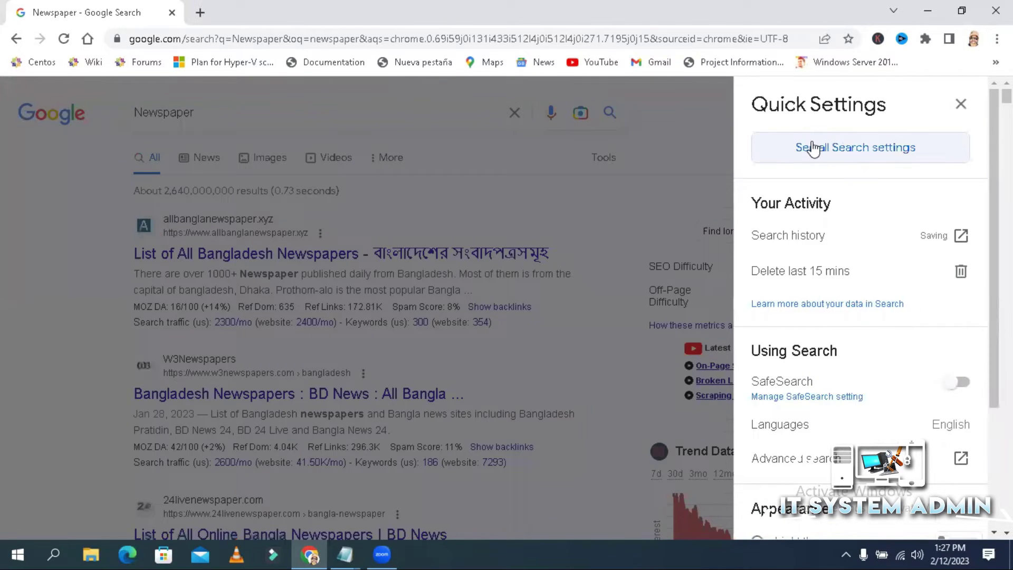
left_click(879, 153)
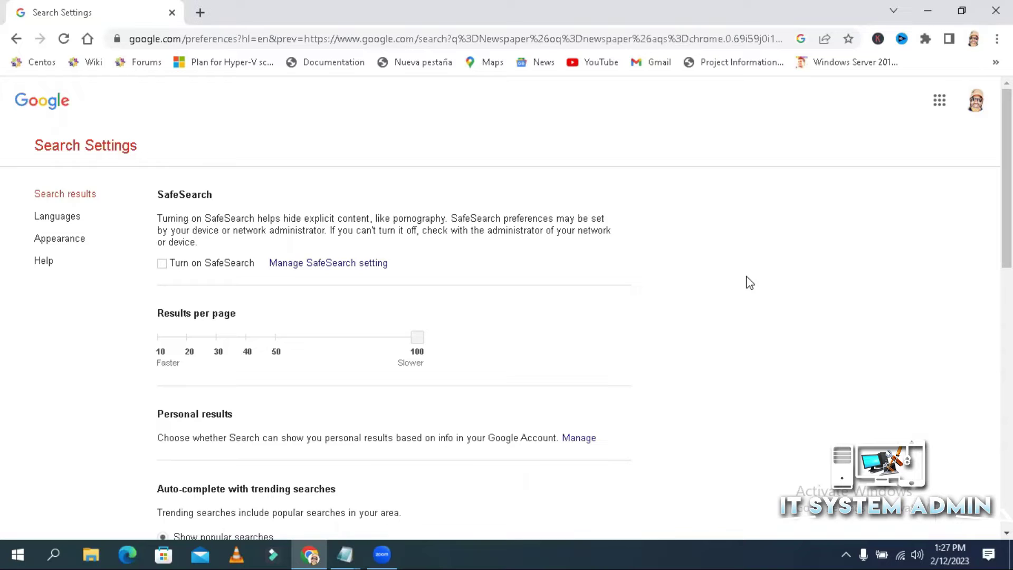
scroll(750, 282, "down", 1)
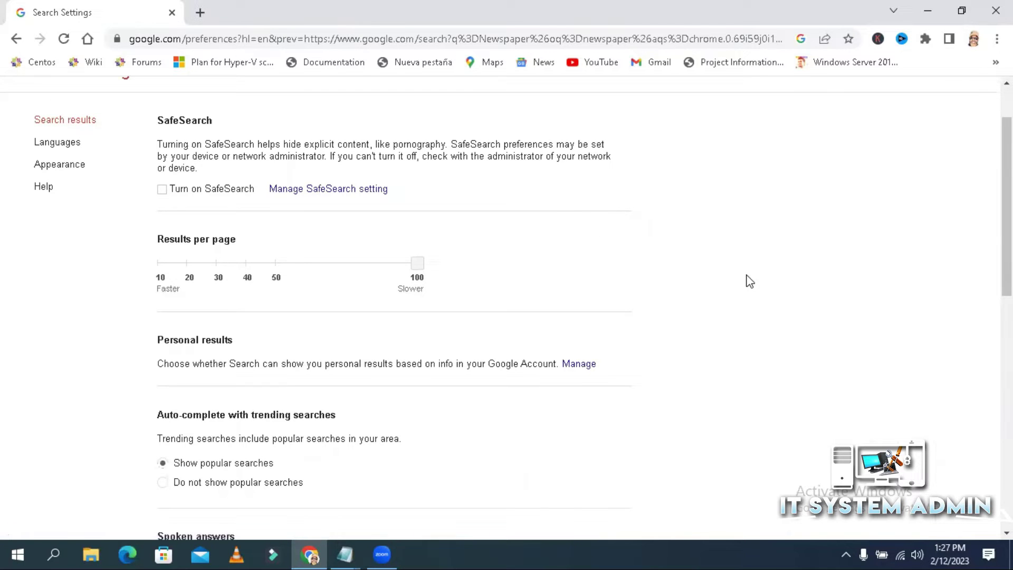
scroll(750, 282, "down", 1)
scroll(749, 281, "down", 7)
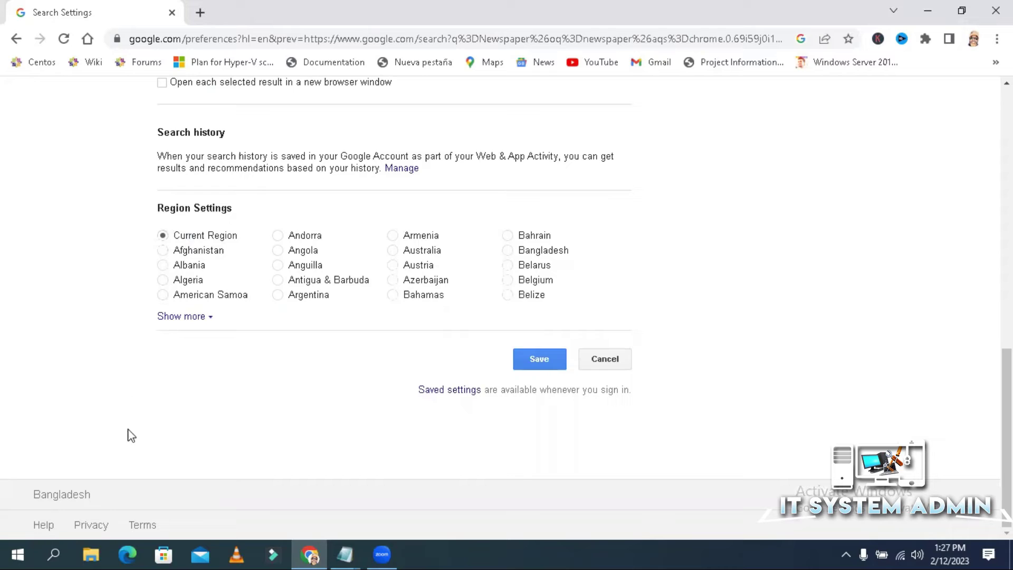
left_click_drag(94, 502, 29, 498)
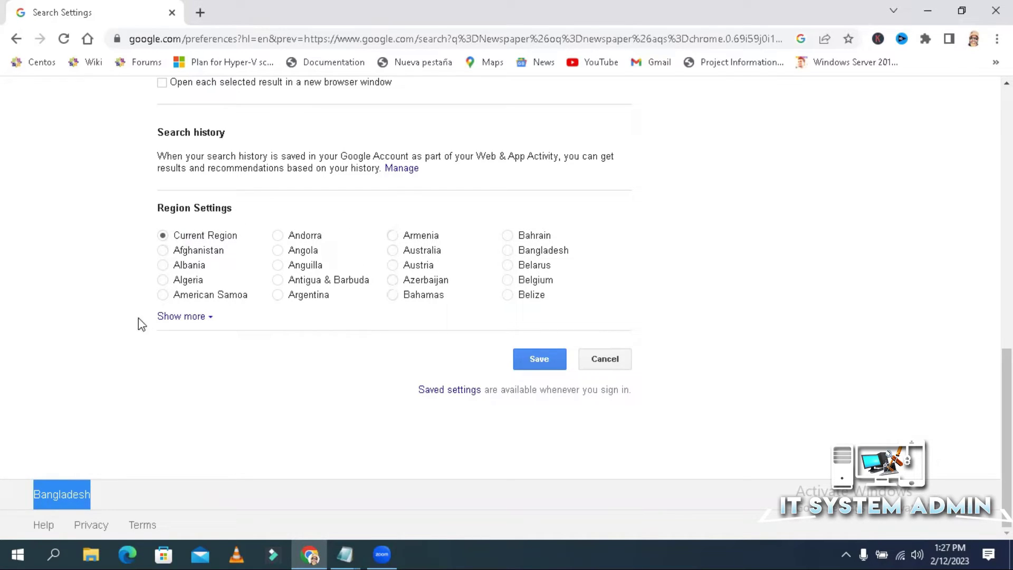
- Choose United States from the full region list, save, and dismiss the saved confirmation
left_click(174, 318)
scroll(260, 276, "down", 5)
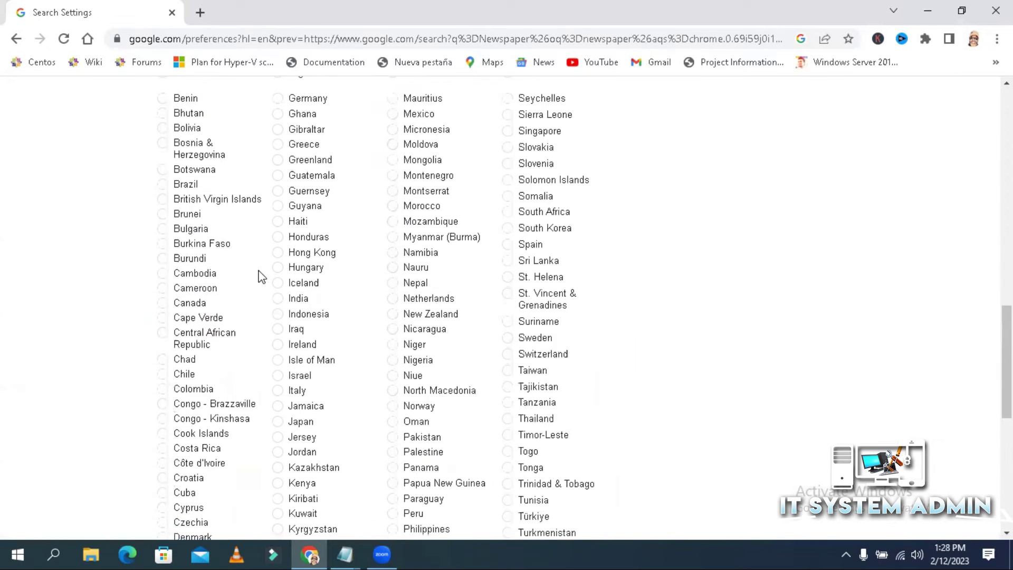
scroll(340, 250, "down", 5)
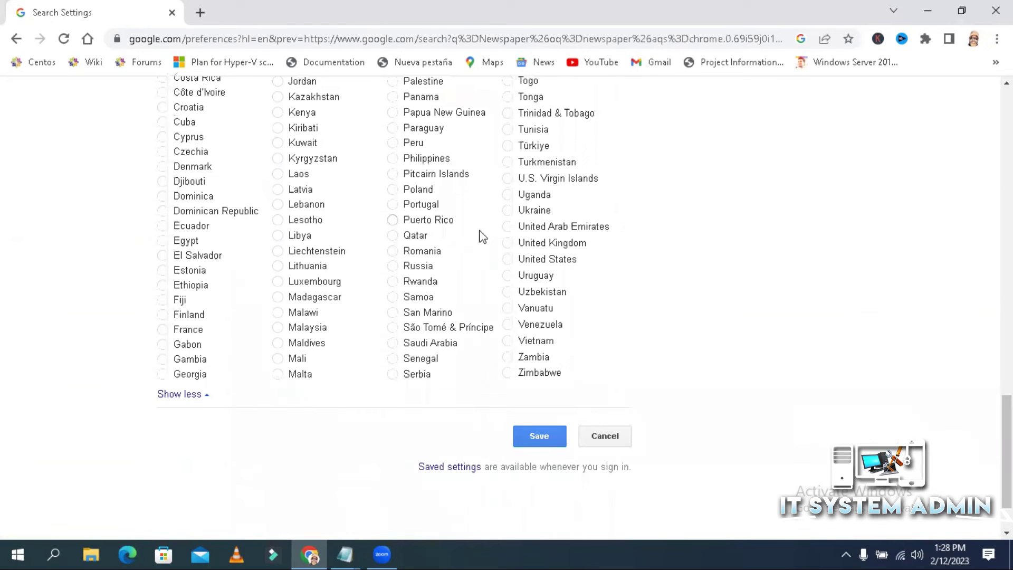
left_click(508, 259)
scroll(649, 285, "down", 2)
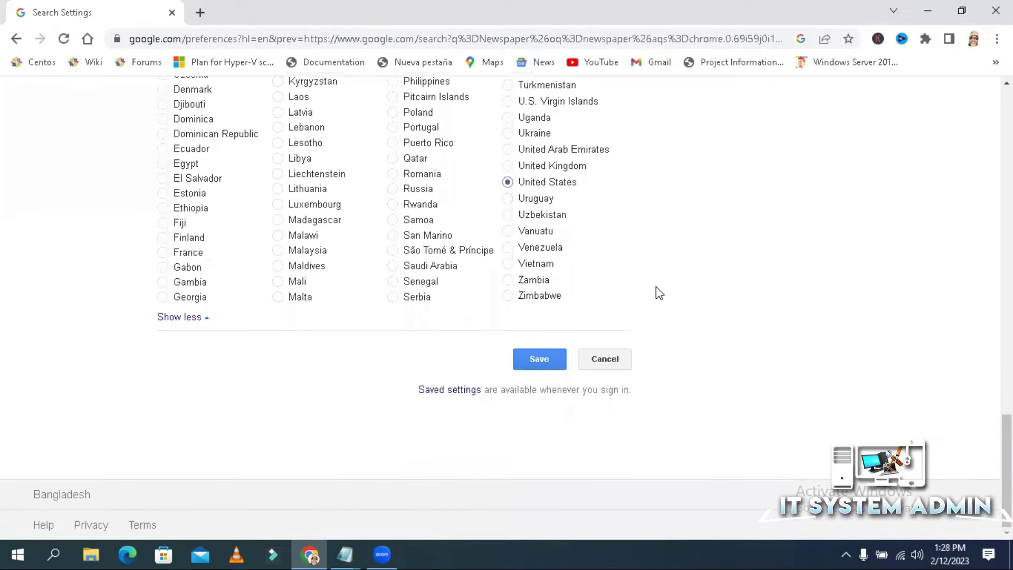
left_click(539, 360)
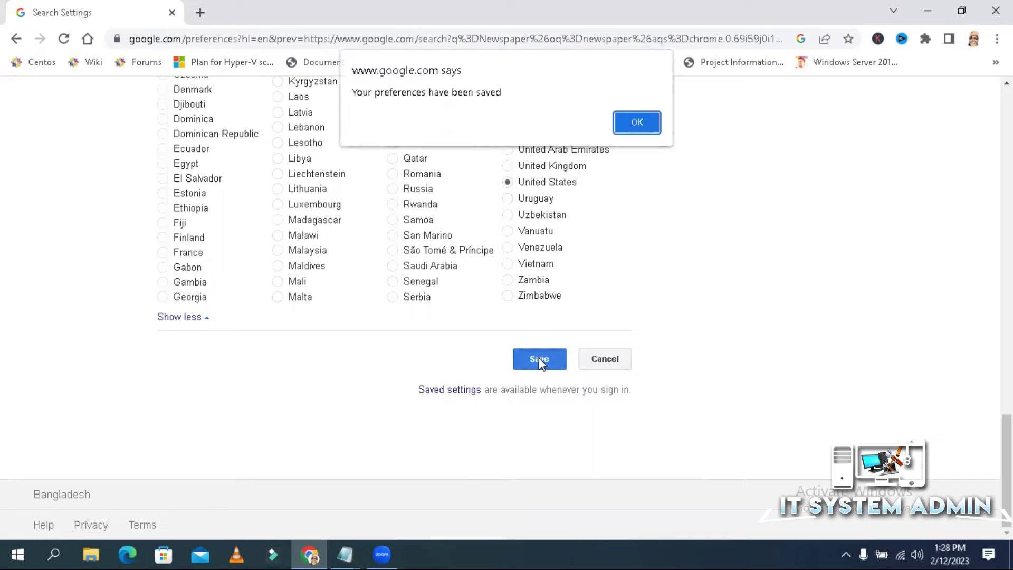
left_click(622, 123)
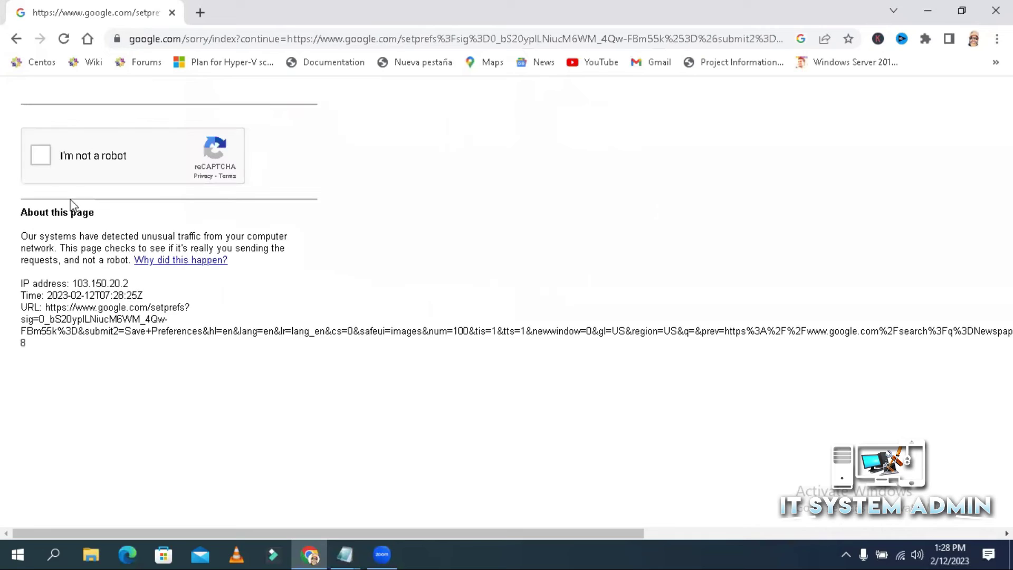
- Pass the reCAPTCHA 'I'm not a robot' check to reach US Newspaper results led by The New York Times
left_click(42, 156)
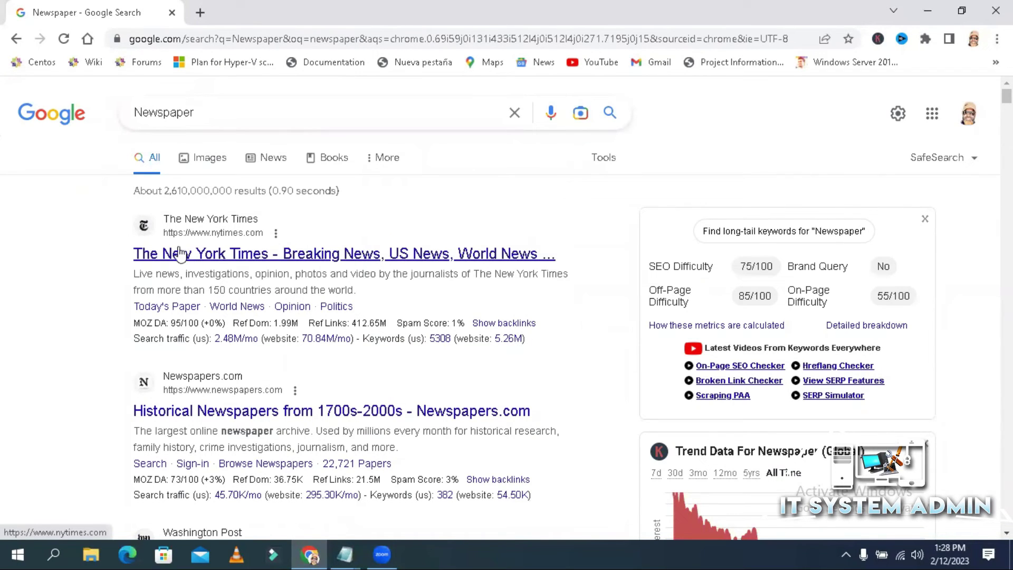
scroll(316, 275, "down", 3)
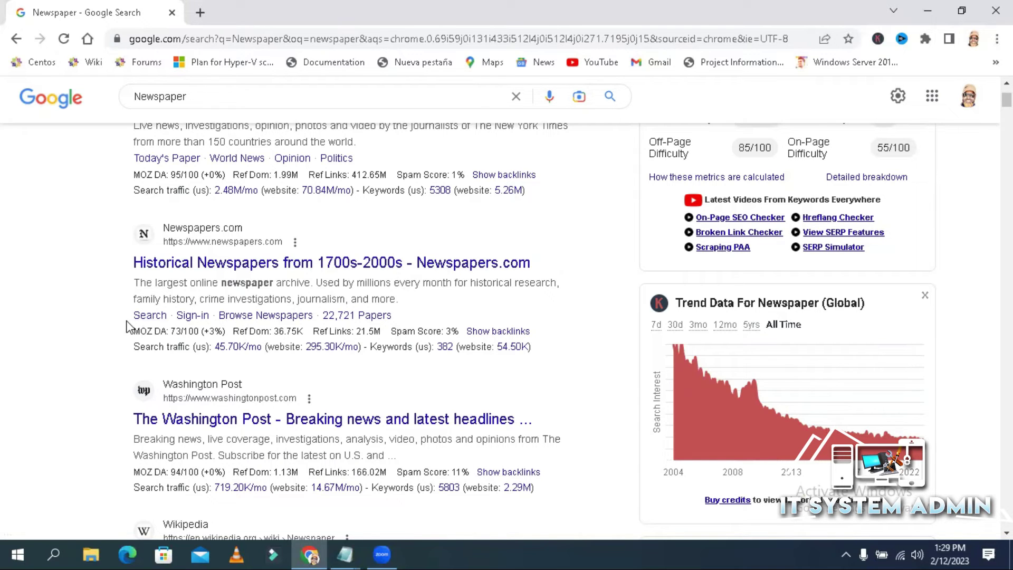
scroll(126, 324, "down", 1)
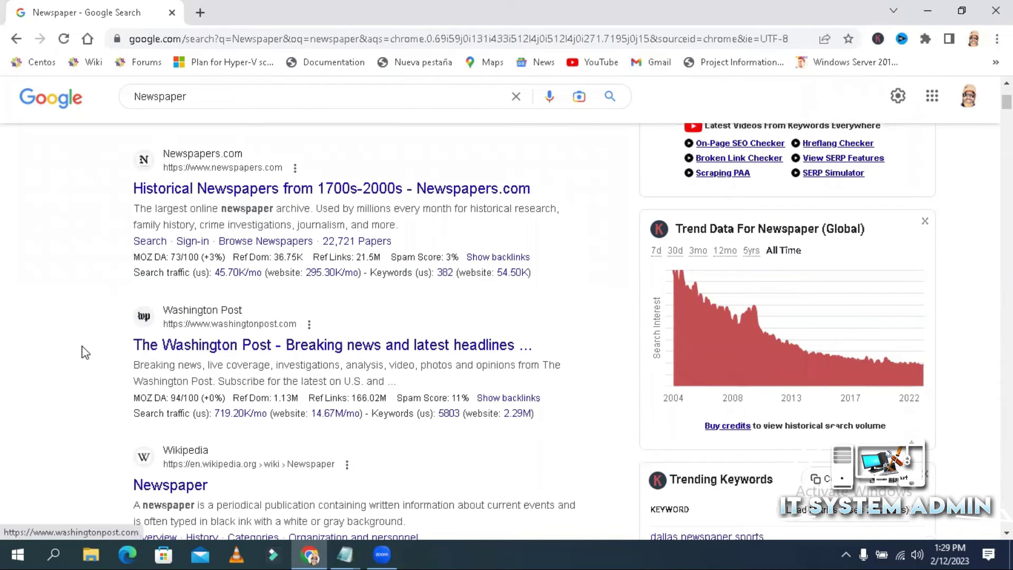
scroll(82, 350, "down", 1)
scroll(80, 317, "down", 4)
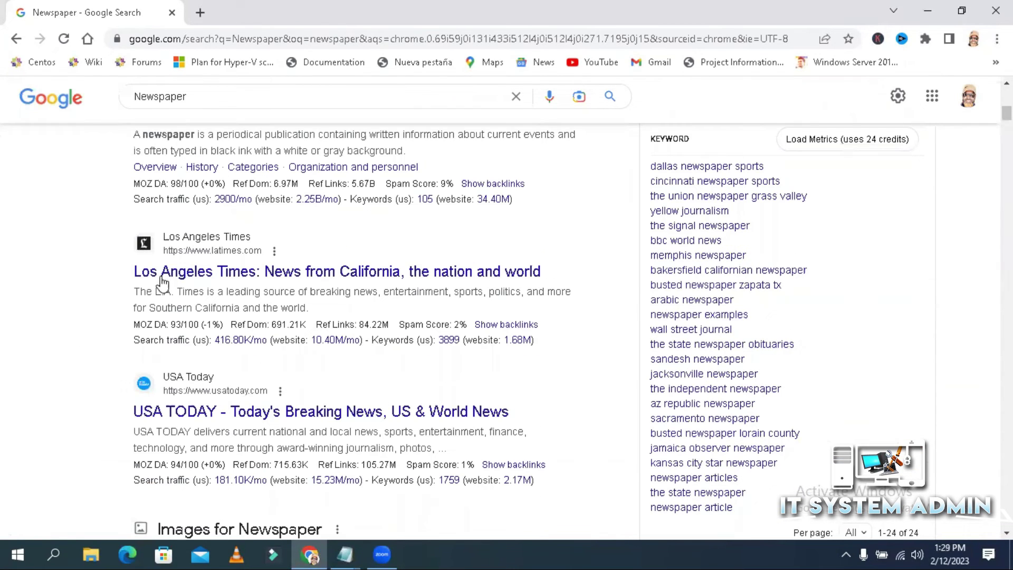
scroll(100, 320, "down", 2)
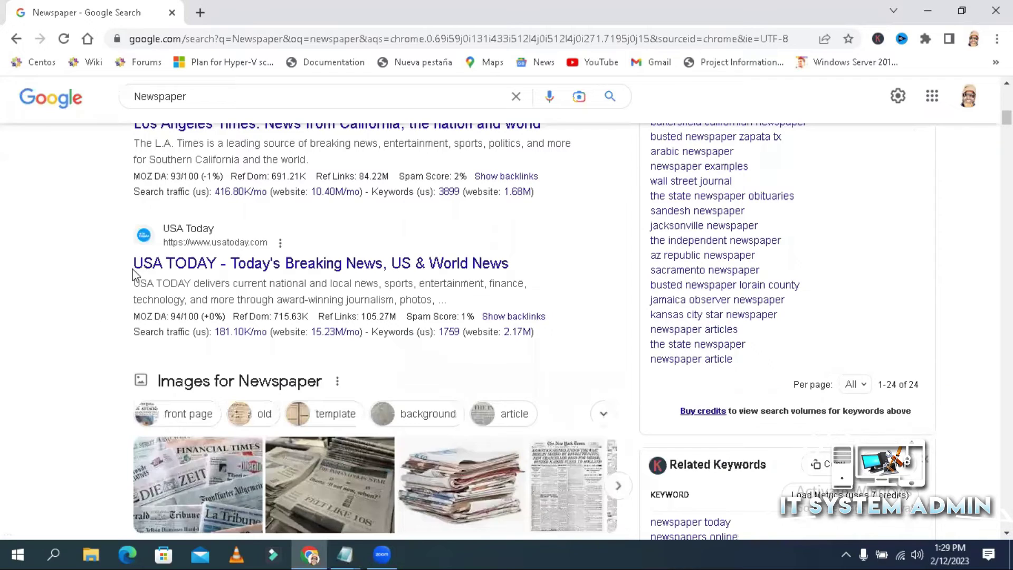
scroll(67, 294, "down", 3)
scroll(67, 293, "down", 2)
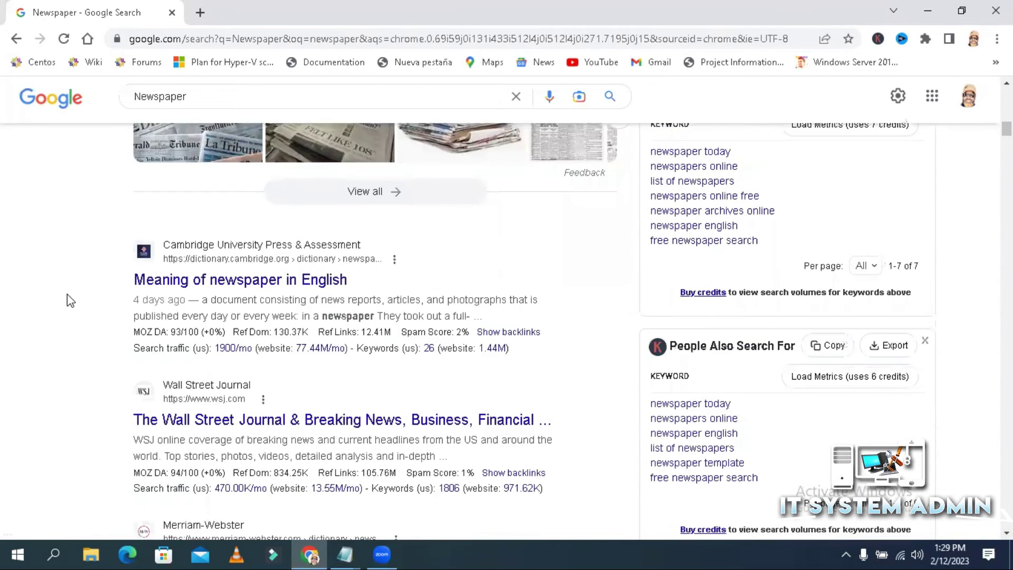
scroll(68, 293, "down", 4)
scroll(67, 293, "down", 3)
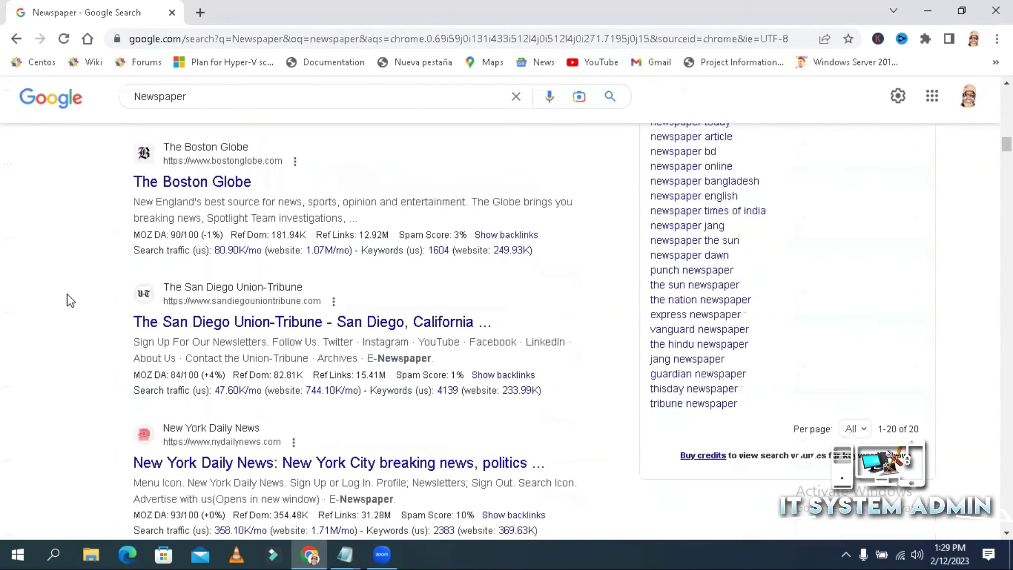
scroll(78, 311, "down", 3)
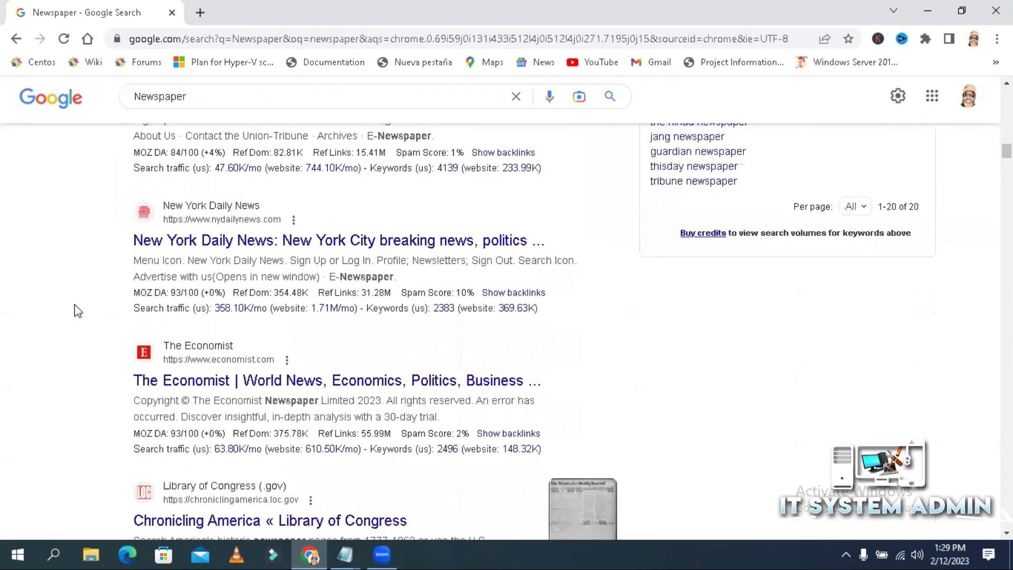
scroll(78, 311, "up", 15)
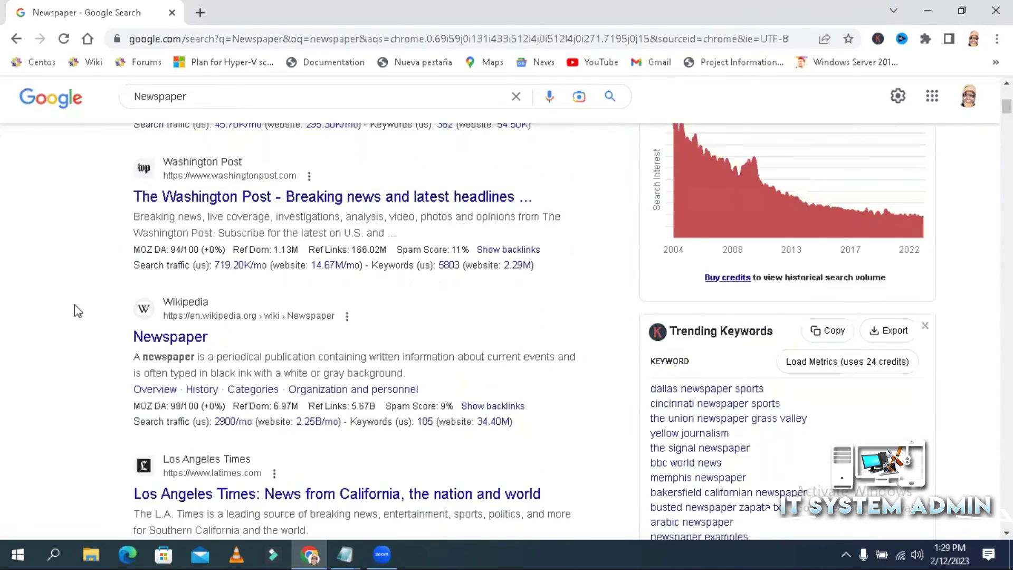
scroll(74, 305, "up", 5)
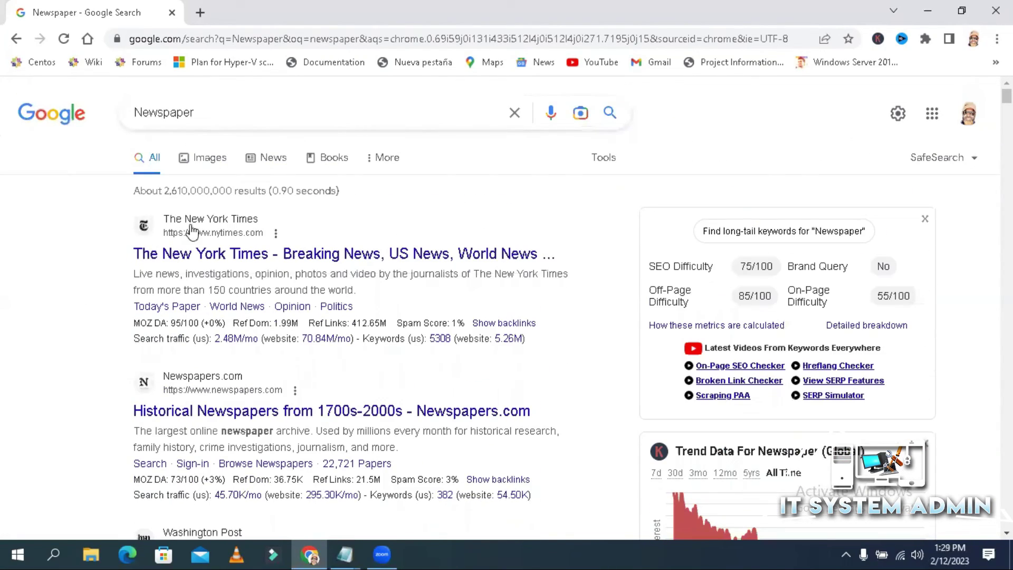
- Select Belgium under Region Settings in the full Search Settings and save it
left_click(895, 117)
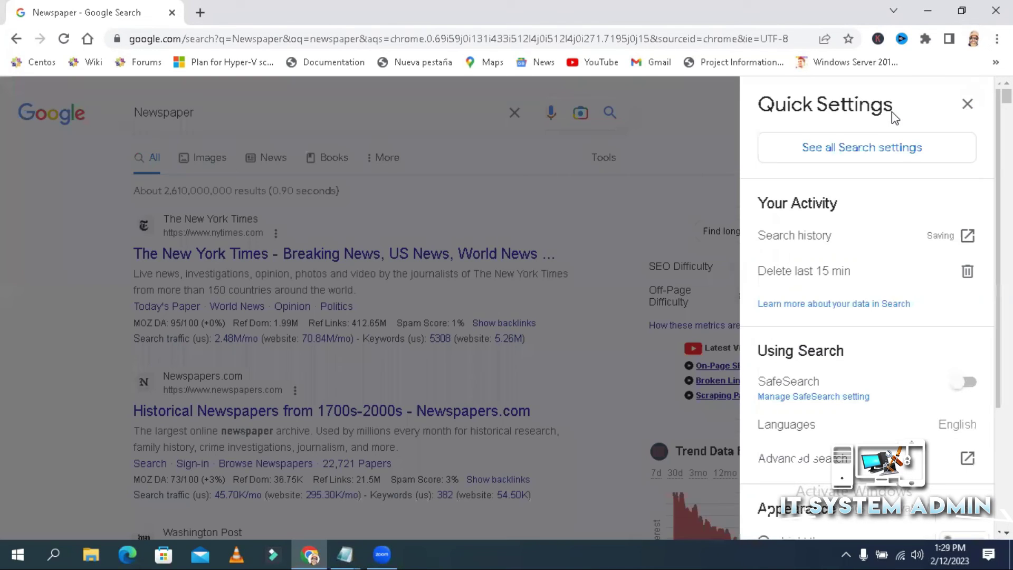
left_click(854, 150)
scroll(280, 280, "down", 10)
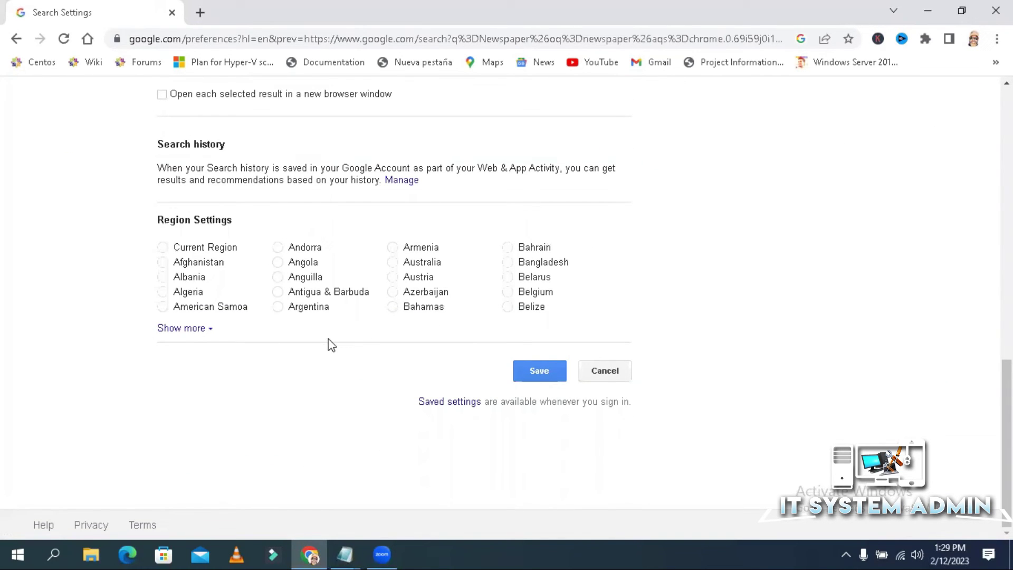
left_click(507, 292)
left_click(534, 368)
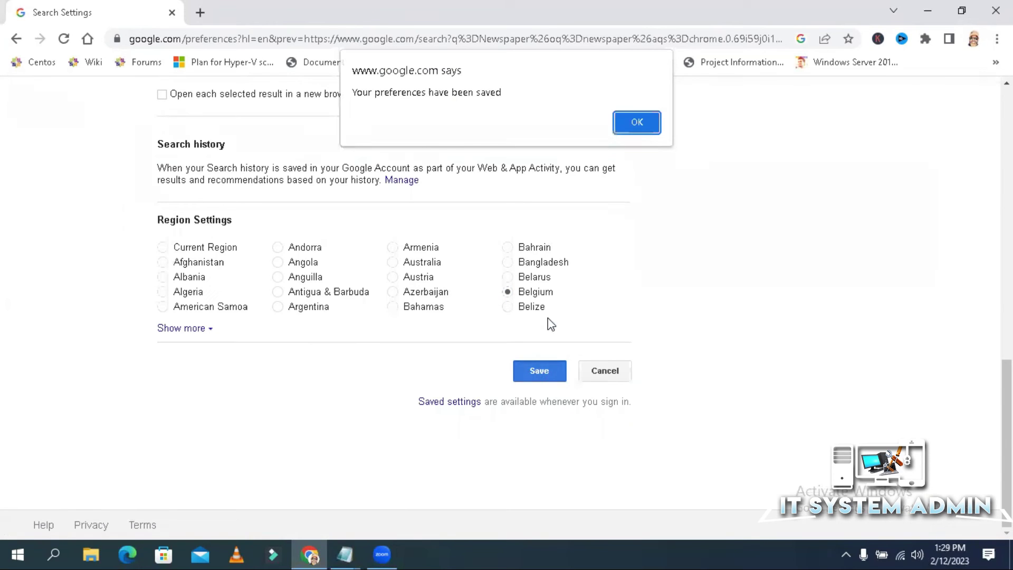
left_click(636, 123)
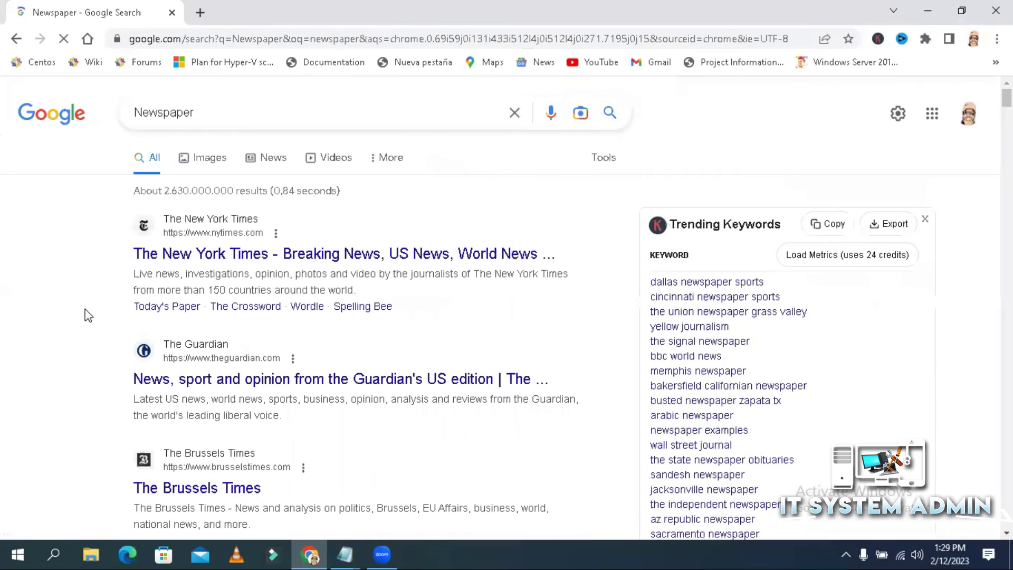
- Scroll through the Belgium-region Newspaper results, including The Brussels Times, and back up
scroll(87, 314, "down", 3)
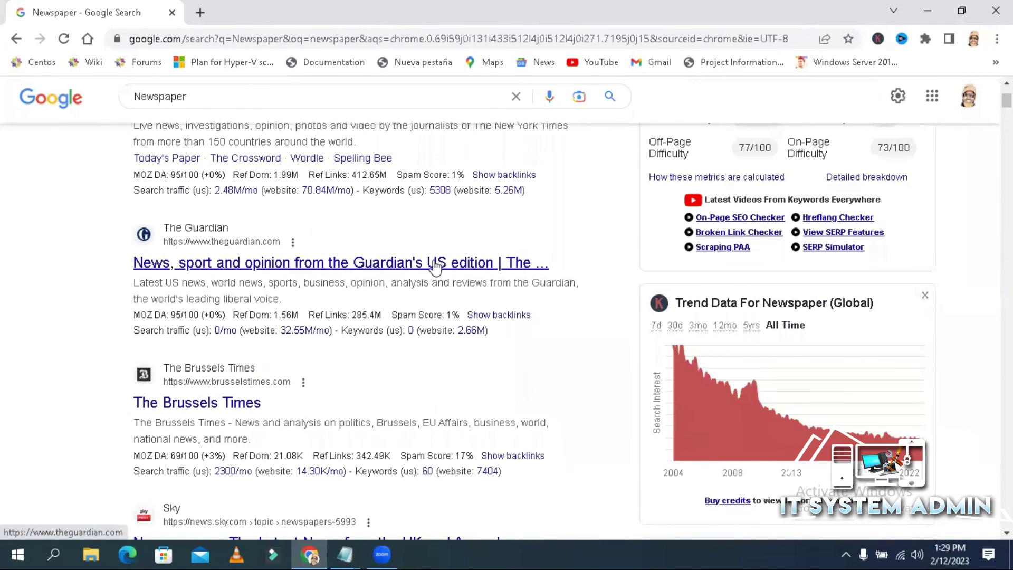
scroll(136, 295, "down", 3)
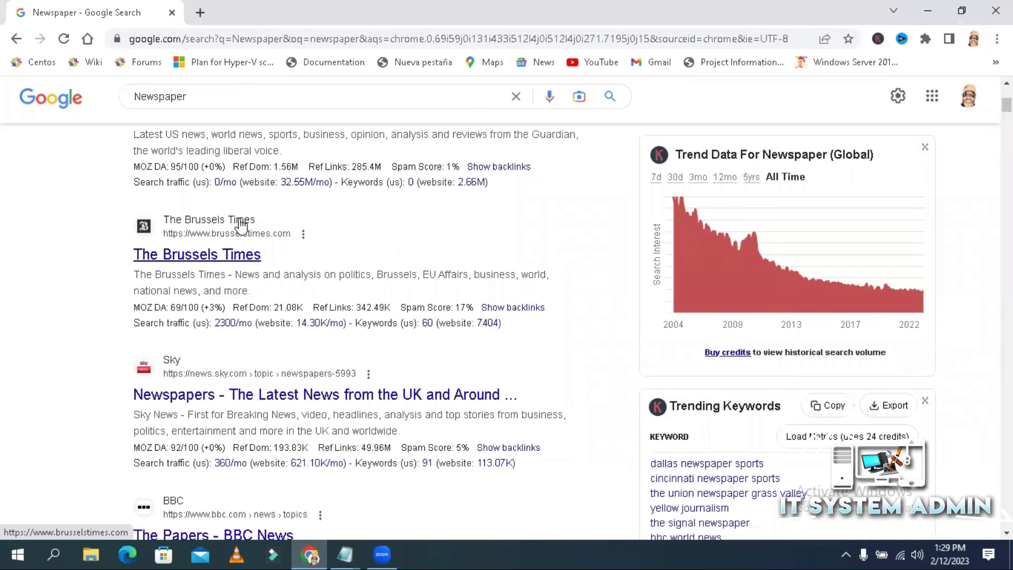
scroll(95, 362, "down", 2)
scroll(96, 364, "up", 7)
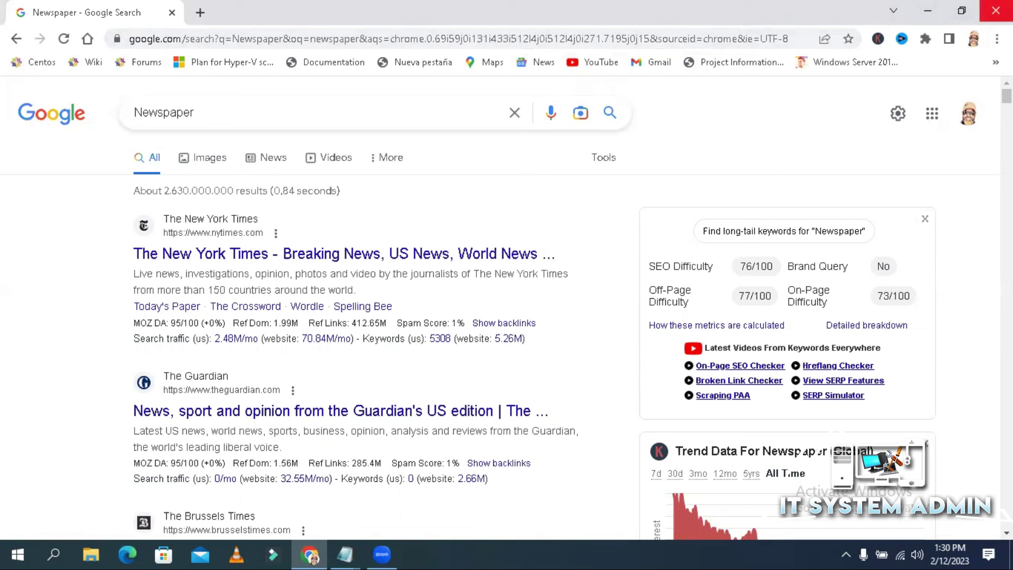
left_click(996, 12)
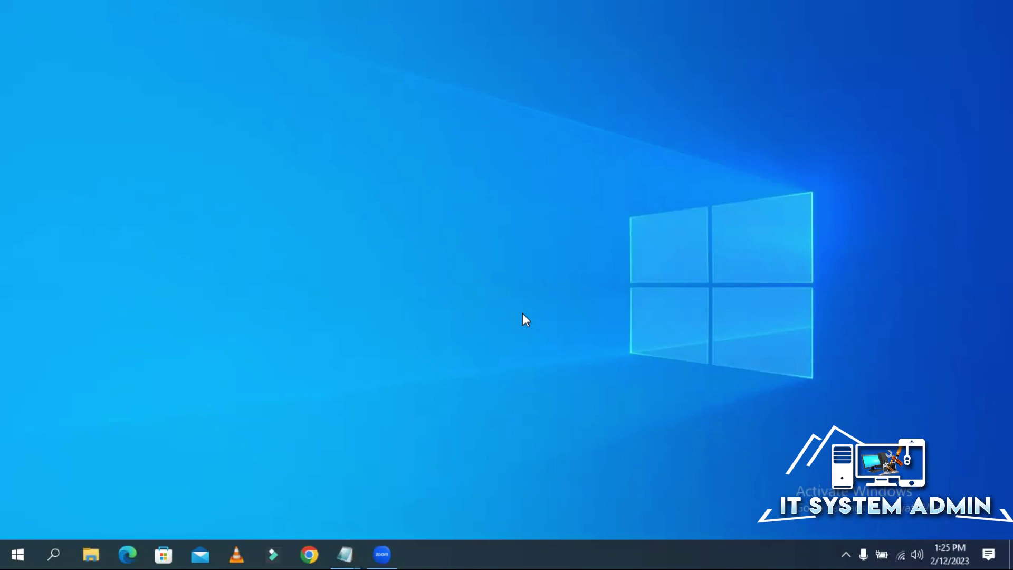